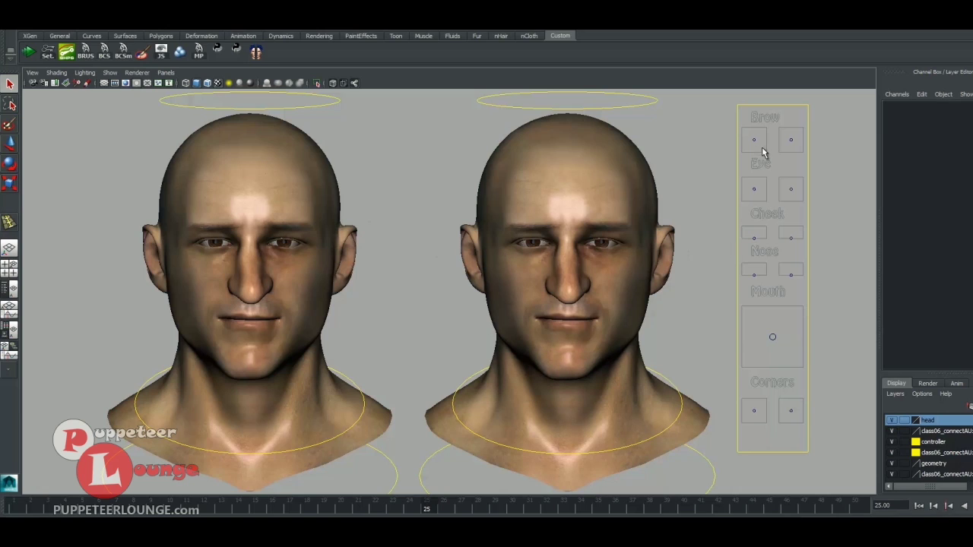
Move the brow controls to the two upper corners of their boxes to test the brow poses, and undo the moves.
left_click(792, 142)
key("w")
left_click_drag(761, 143, 741, 127)
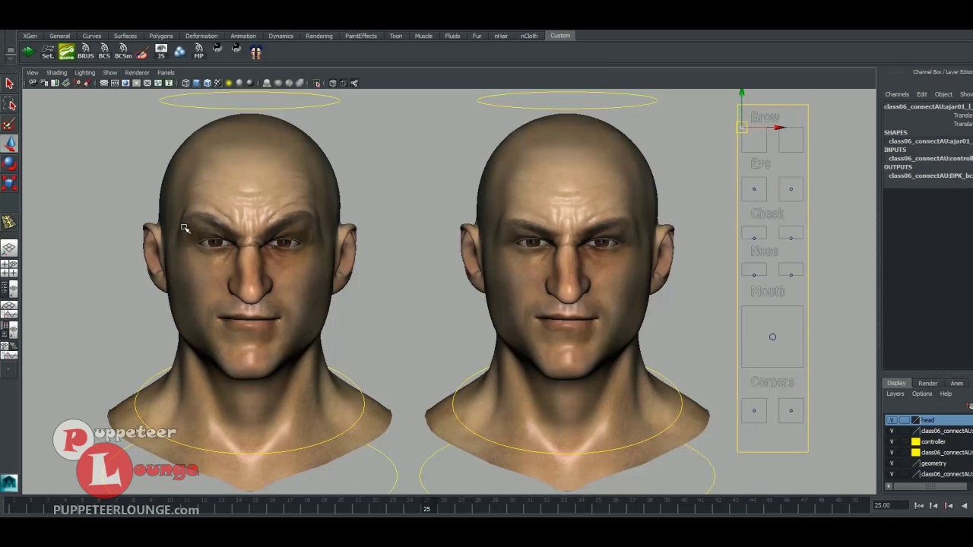
left_click_drag(745, 124, 793, 112)
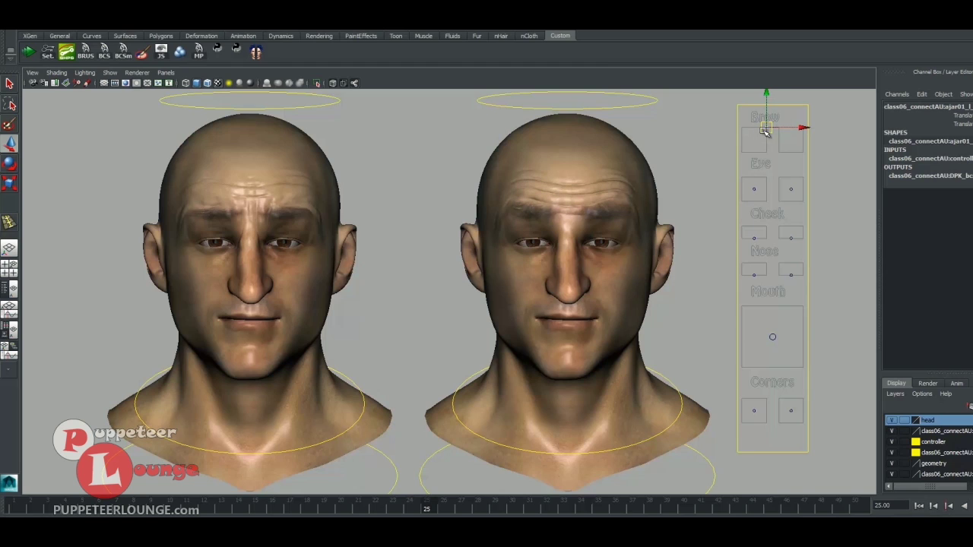
middle_click_drag(773, 156, 756, 139)
key("ctrl+z")
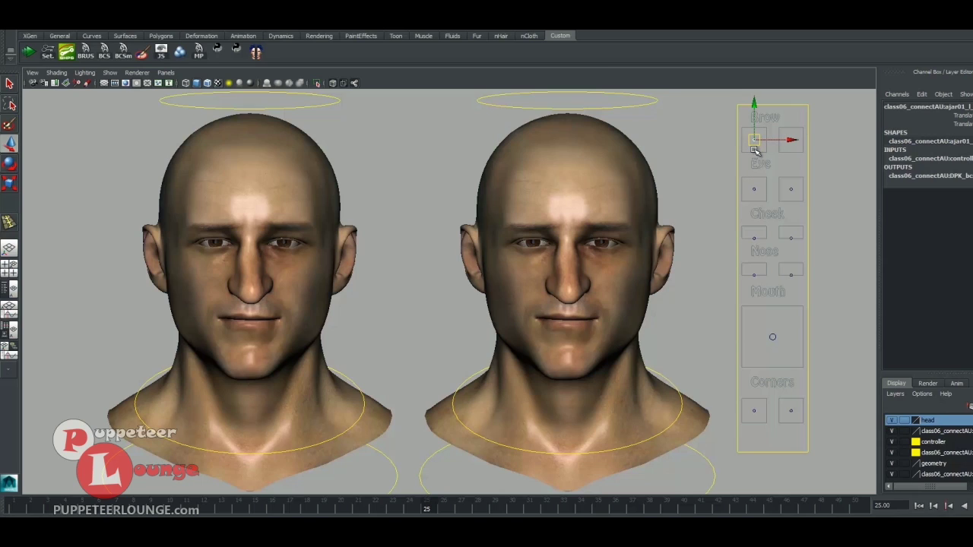
Try moving the eye control to the outer edge of its box, and undo the move.
left_click(756, 187)
left_click_drag(756, 187, 770, 187)
key("ctrl+z")
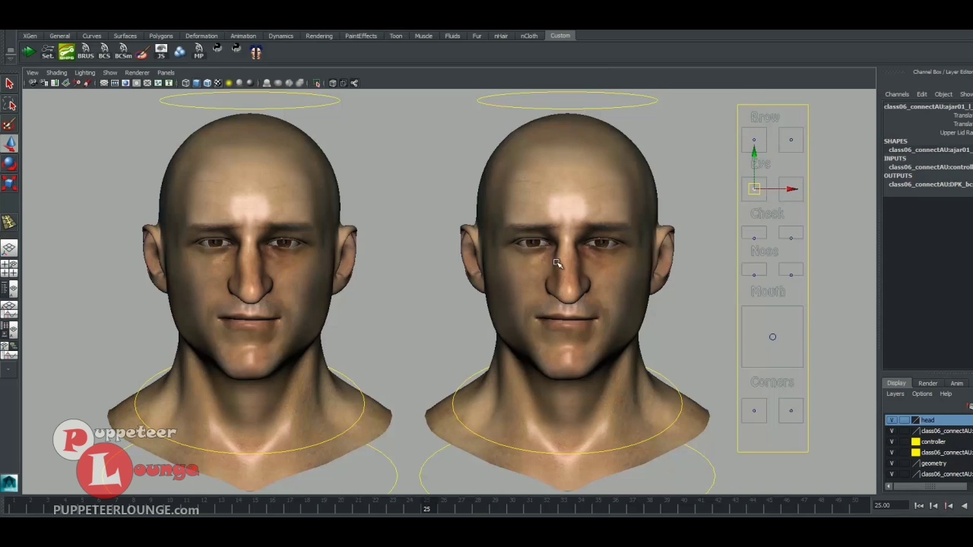
Select both cheek controls, try moving them, and undo the change.
left_click(754, 238)
left_click(796, 249)
left_click(794, 240, "shift")
key("w")
left_click_drag(754, 238, 797, 277)
key("ctrl+z")
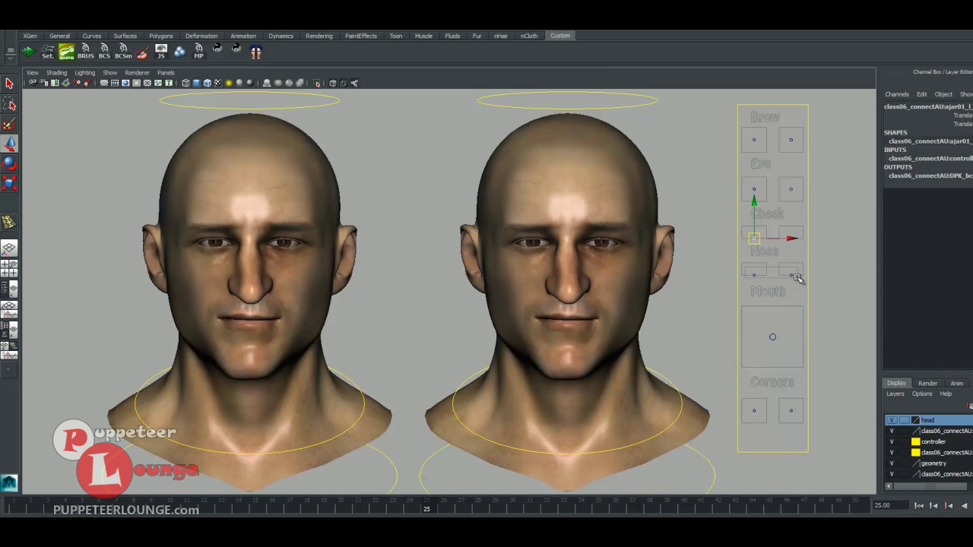
Raise the cheek and nose controls together to the upper edge of their boxes, and undo the combined pose.
left_click_drag(751, 239, 778, 197)
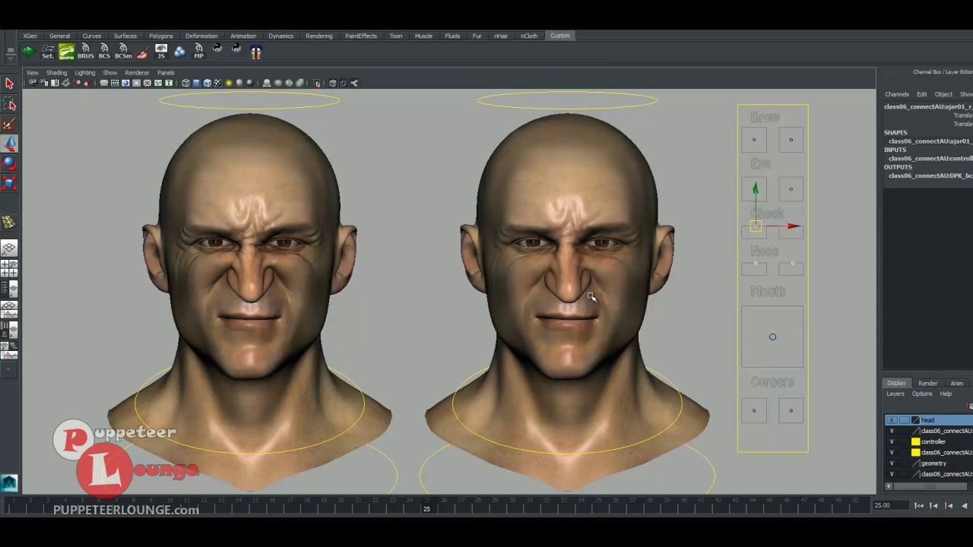
left_click_drag(755, 225, 794, 279)
key("ctrl+z")
key("ctrl+z")
left_click(797, 281)
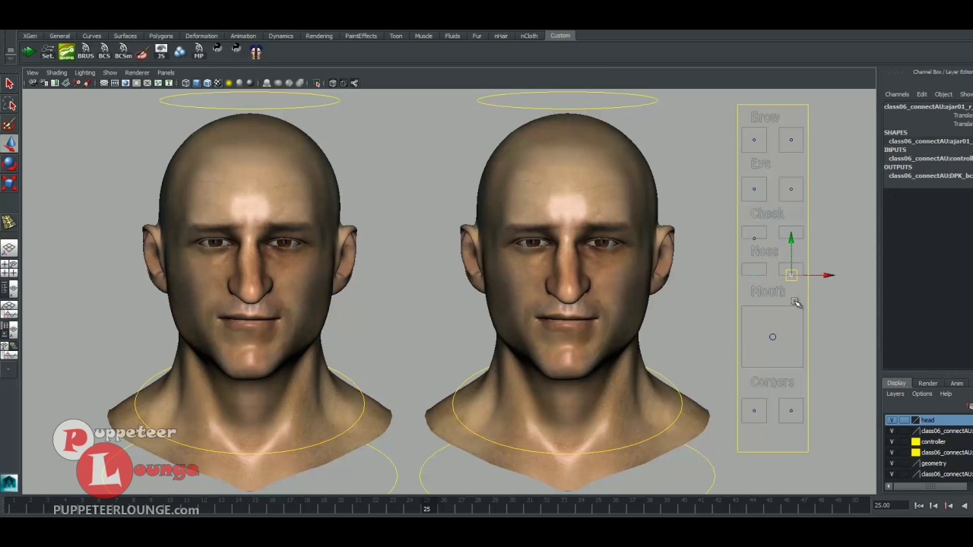
Move the mouth control to the upper-right corner of its box for a toothy smile and to the lower-right corner for a wide-open mouth.
left_click(773, 338)
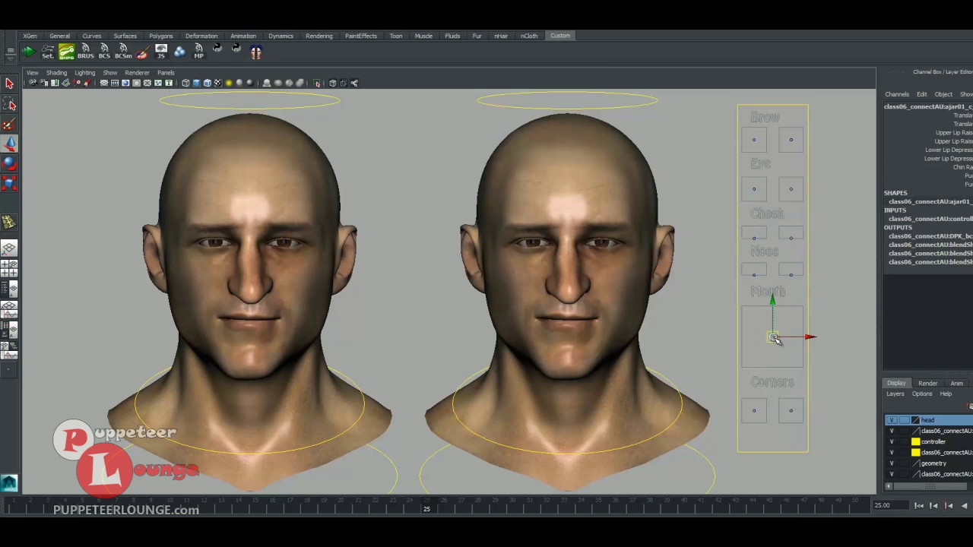
left_click_drag(771, 337, 836, 296)
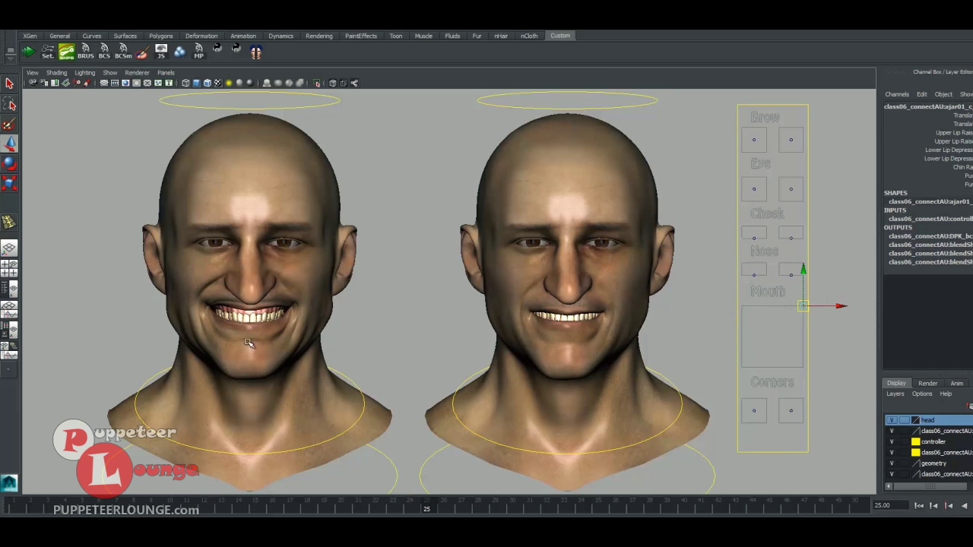
left_click_drag(800, 310, 846, 379)
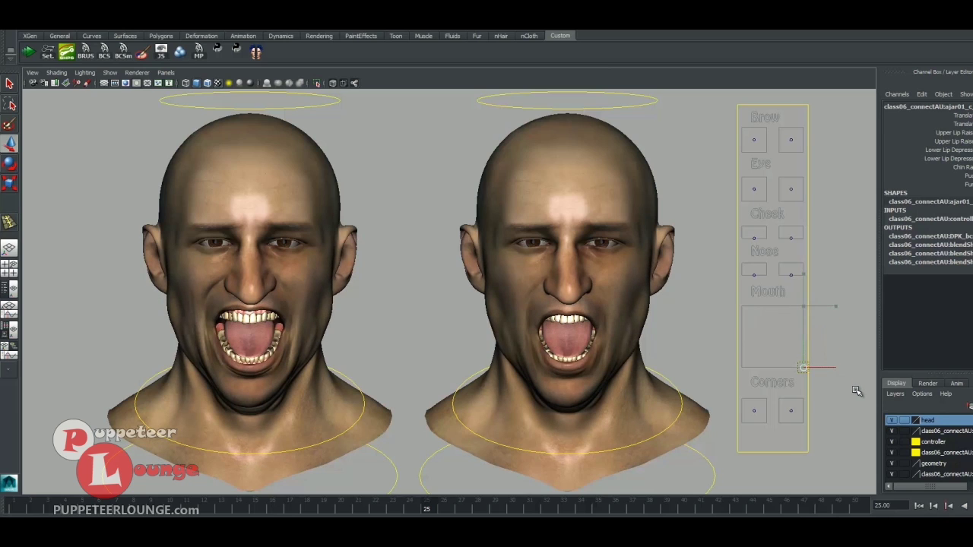
left_click_drag(857, 390, 857, 391)
Test the mouth control in the lower-left corner and near the centre of its box, and undo the mouth poses back to neutral.
left_click_drag(804, 368, 714, 376)
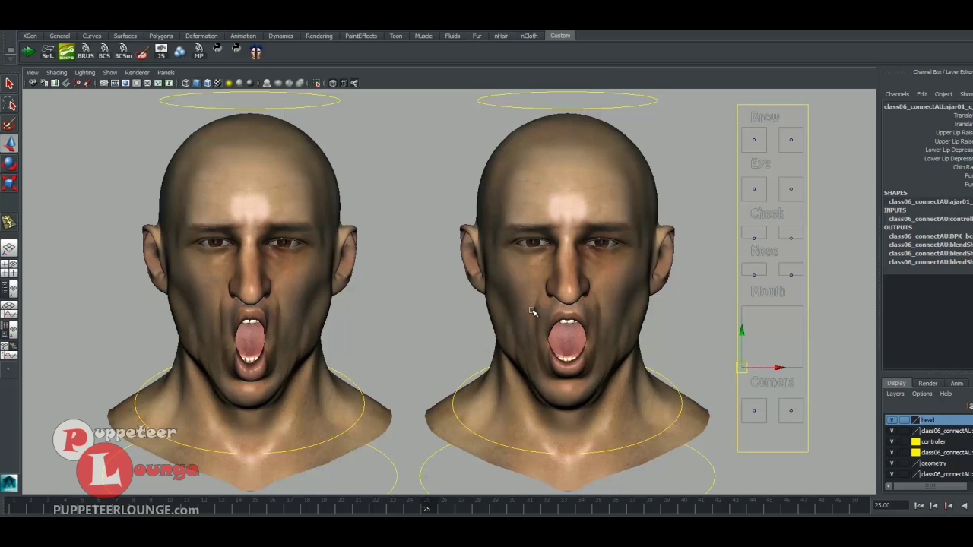
left_click_drag(744, 368, 782, 332)
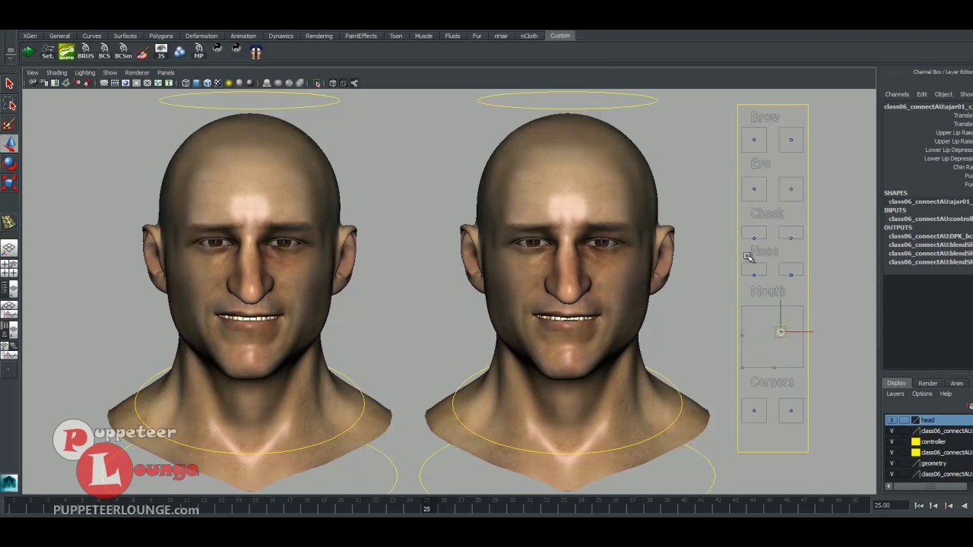
key("ctrl+z")
left_click(791, 276)
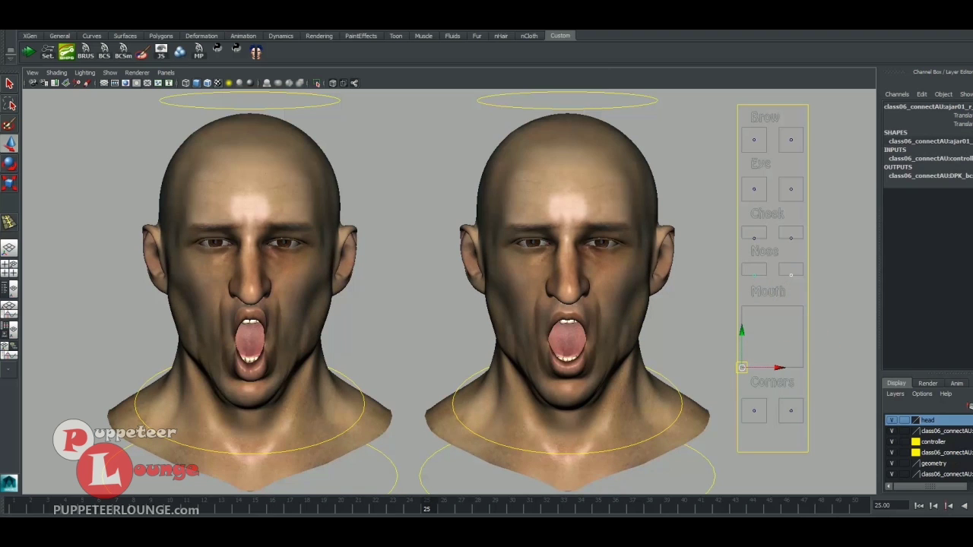
key("ctrl+z")
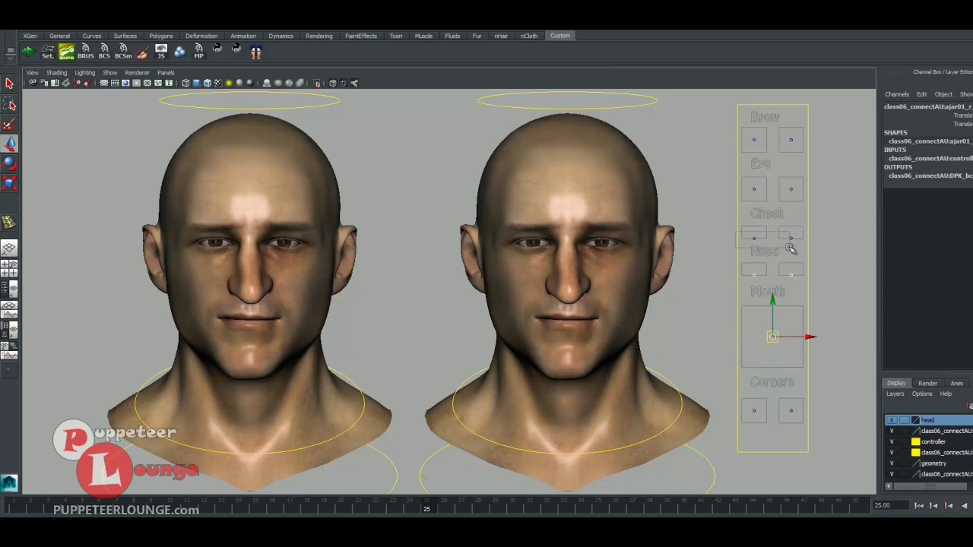
Combine raised brow, cheek and nose controls with the mouth control near its box's upper-right corner, and undo the whole expression.
key("ctrl+z")
key("ctrl+z")
left_click_drag(752, 136, 797, 150)
left_click_drag(772, 338, 802, 315)
mouse_move(803, 316)
middle_mouse_down()
mouse_move(788, 354)
mouse_move(769, 333)
mouse_move(791, 309)
mouse_move(804, 319)
mouse_move(791, 341)
mouse_move(784, 319)
mouse_move(803, 304)
middle_mouse_up()
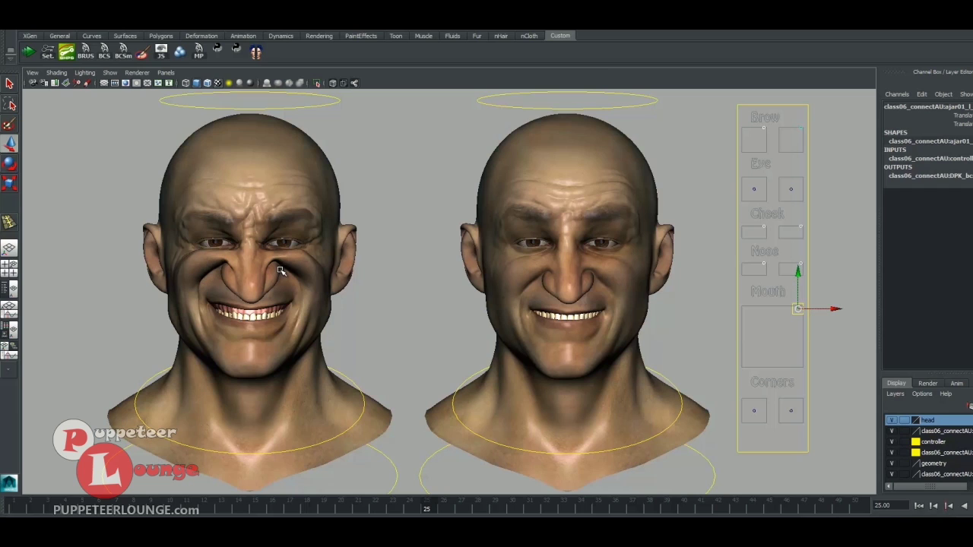
key("ctrl+z")
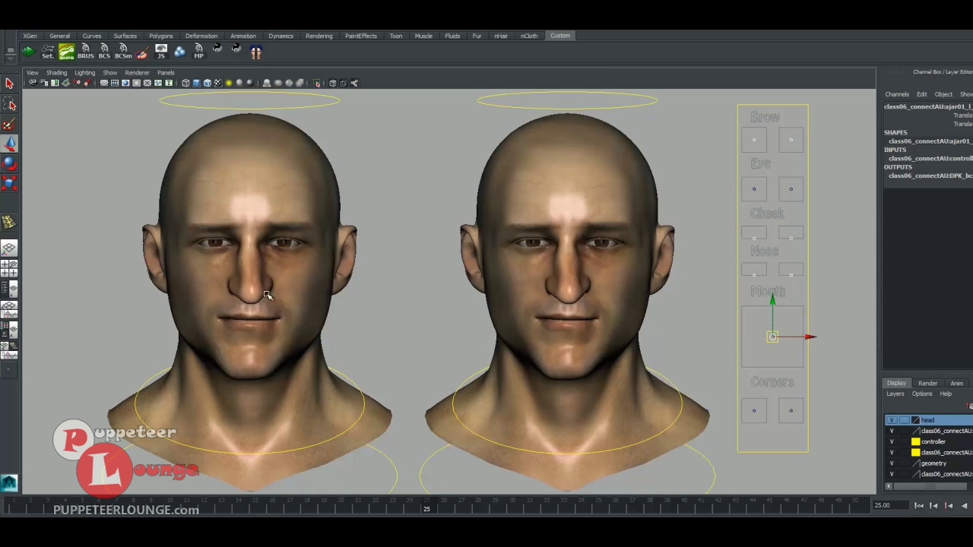
Test the mouth corner controls raised into a smile and lowered with the mouth open, and return the face to neutral.
left_click_drag(749, 403, 799, 426)
left_click(792, 411)
left_click_drag(791, 373, 791, 358)
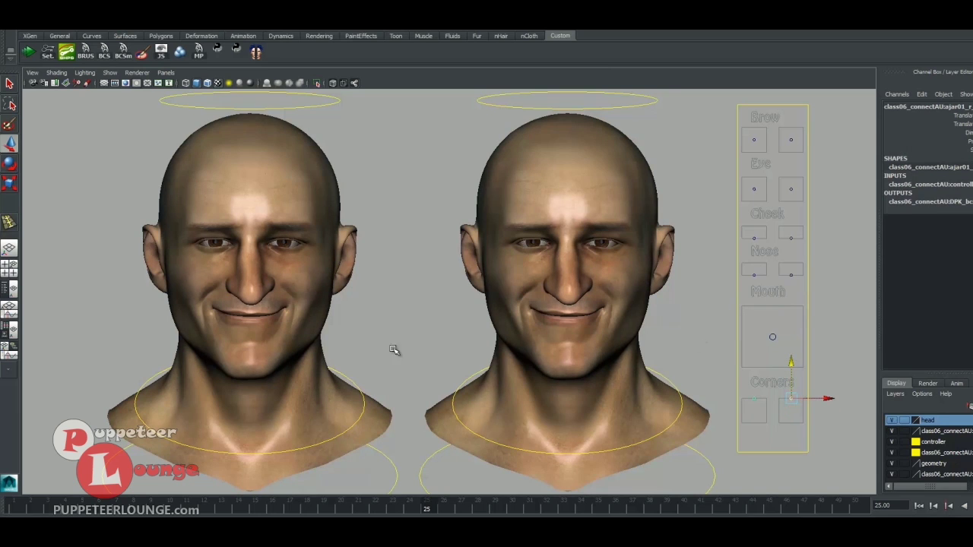
left_click_drag(791, 399, 787, 347)
key("ctrl+z")
left_click_drag(786, 401, 796, 428)
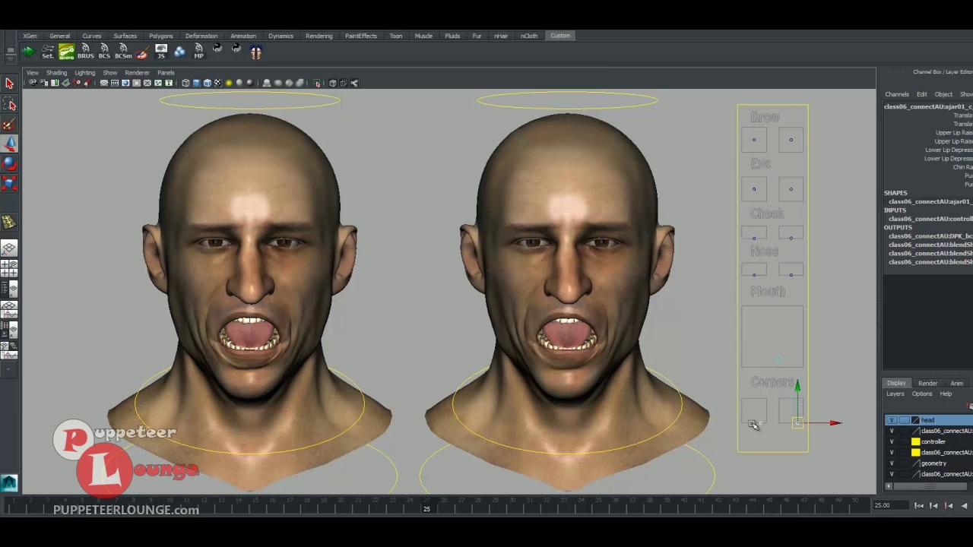
left_click_drag(798, 392, 767, 331)
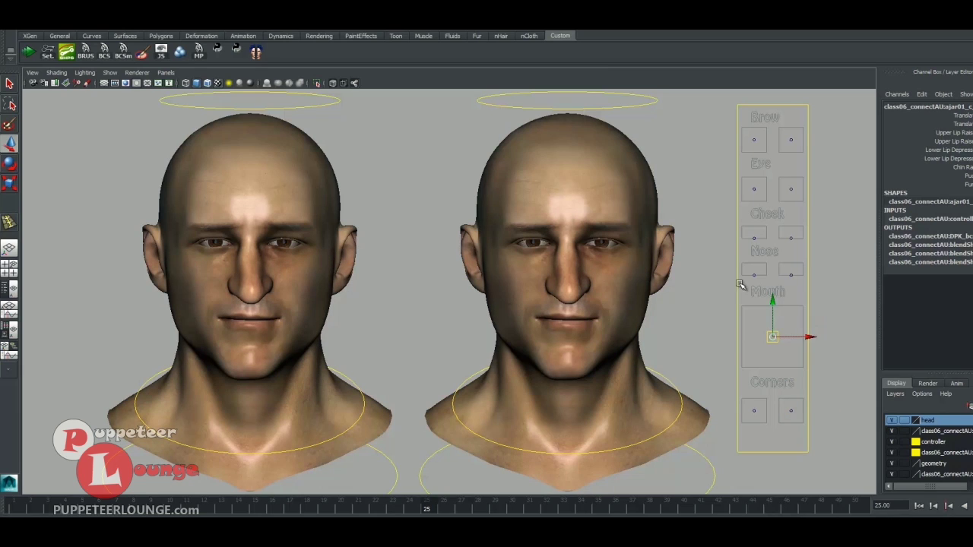
Increase the mouth control's lip pucker attribute, open the mouth by lowering the control to its box's lower edge, and undo both changes.
left_click(964, 176)
middle_click_drag(695, 311, 724, 334)
key("w")
left_click_drag(773, 338, 773, 372)
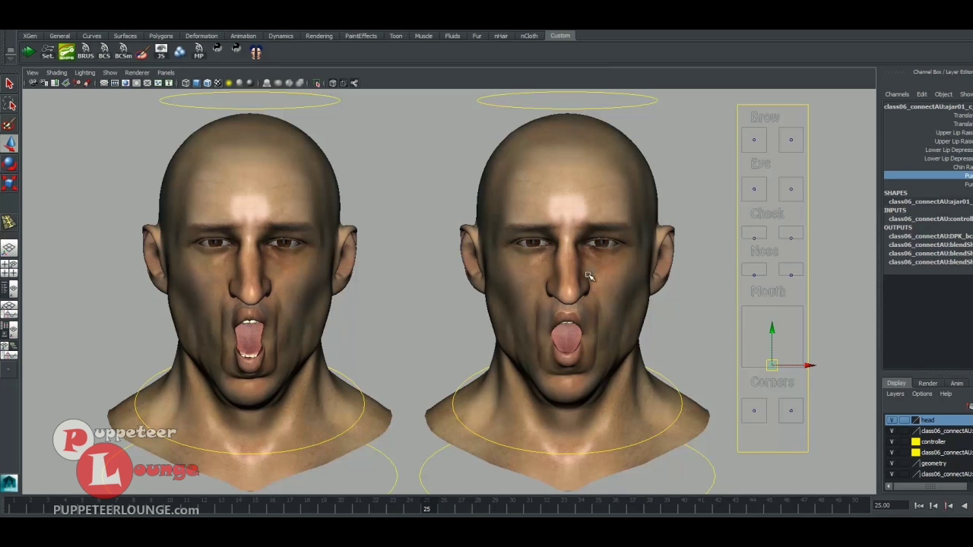
key("ctrl+z")
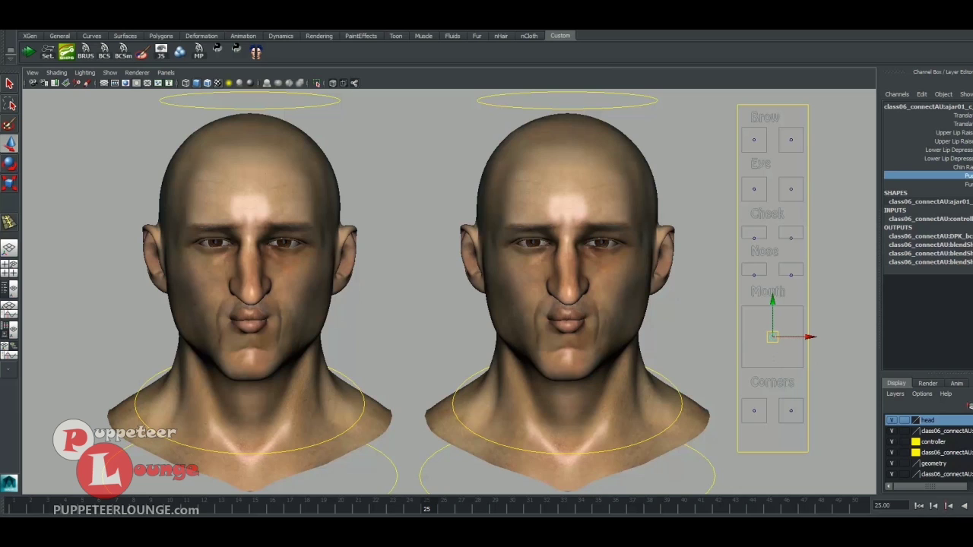
left_click(772, 337)
key("ctrl+z")
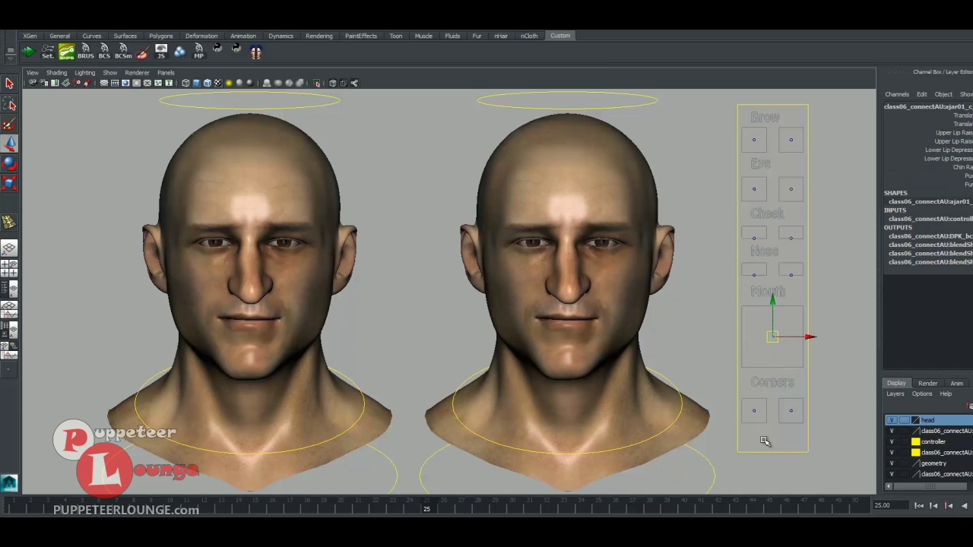
Increase the dimpler attribute on the mouth corner controls and test it together with corner and mouth control moves.
left_click(791, 412)
left_click(965, 141)
left_click(966, 133)
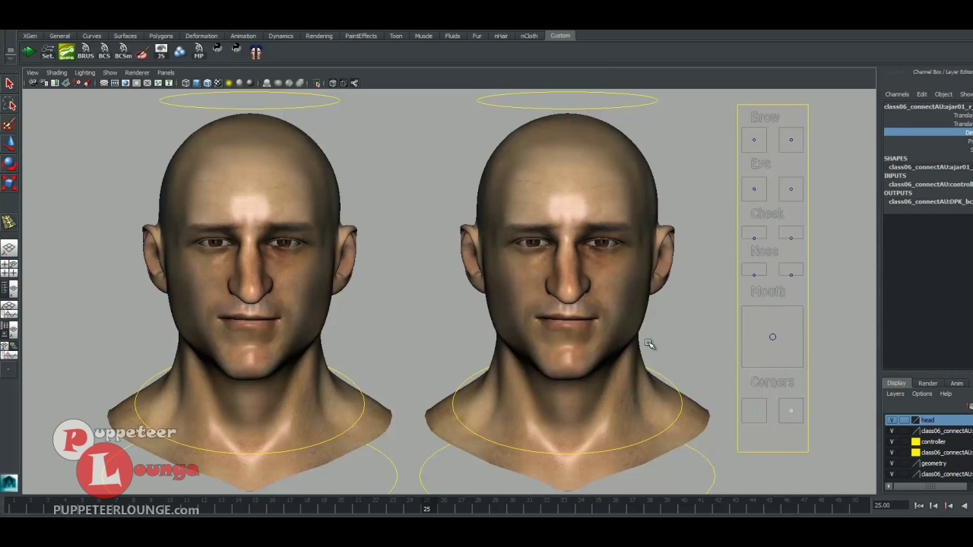
middle_click_drag(652, 342, 702, 343)
key("w")
mouse_move(791, 375)
left_mouse_down()
mouse_move(791, 357)
mouse_move(791, 406)
mouse_move(789, 385)
left_mouse_up()
key("ctrl+z")
left_click(768, 332)
mouse_move(774, 303)
left_mouse_down()
mouse_move(776, 343)
mouse_move(773, 283)
mouse_move(773, 324)
mouse_move(771, 301)
left_mouse_up()
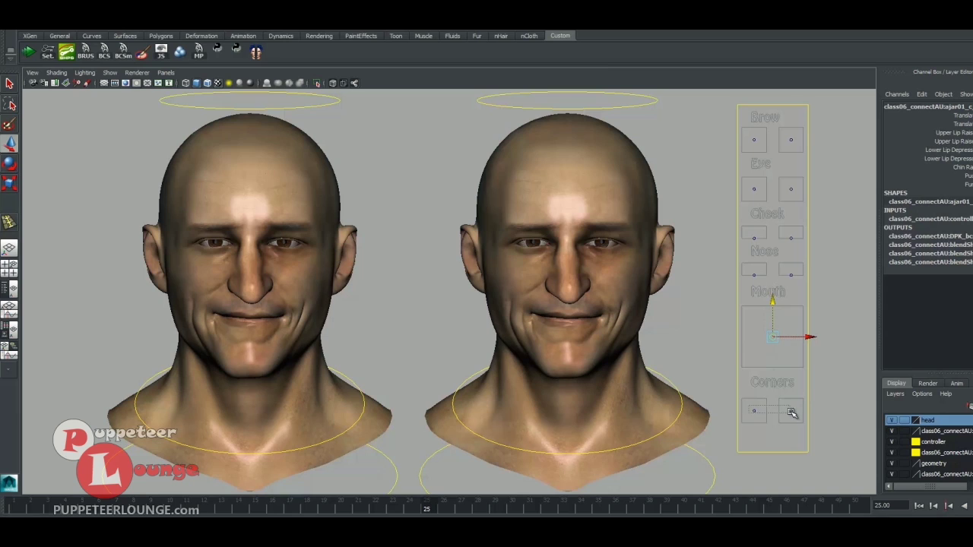
Reduce the dimpler attribute on both mouth corner controls to return the mouth to neutral, and clear the selection.
left_click_drag(792, 413, 806, 424)
left_click(967, 132)
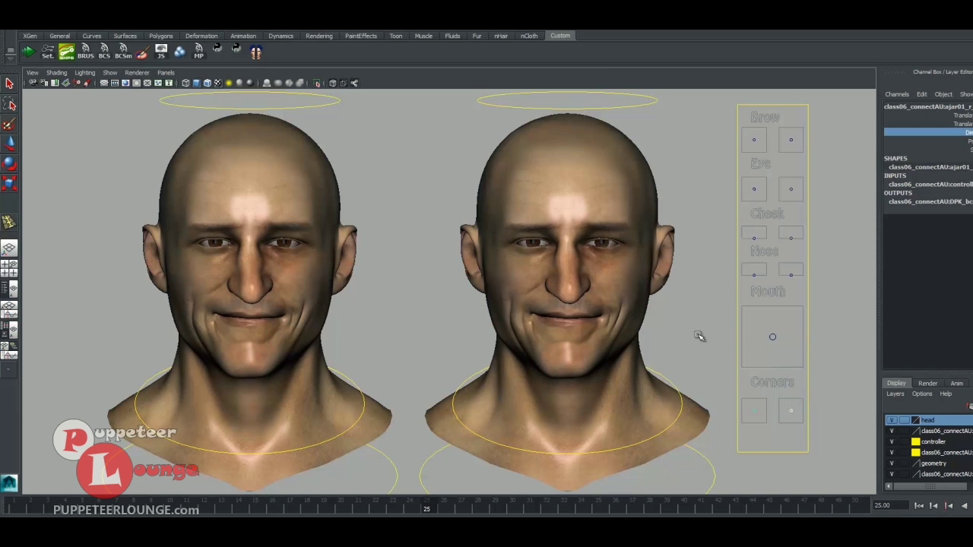
middle_click_drag(711, 334, 617, 326)
left_click(718, 332)
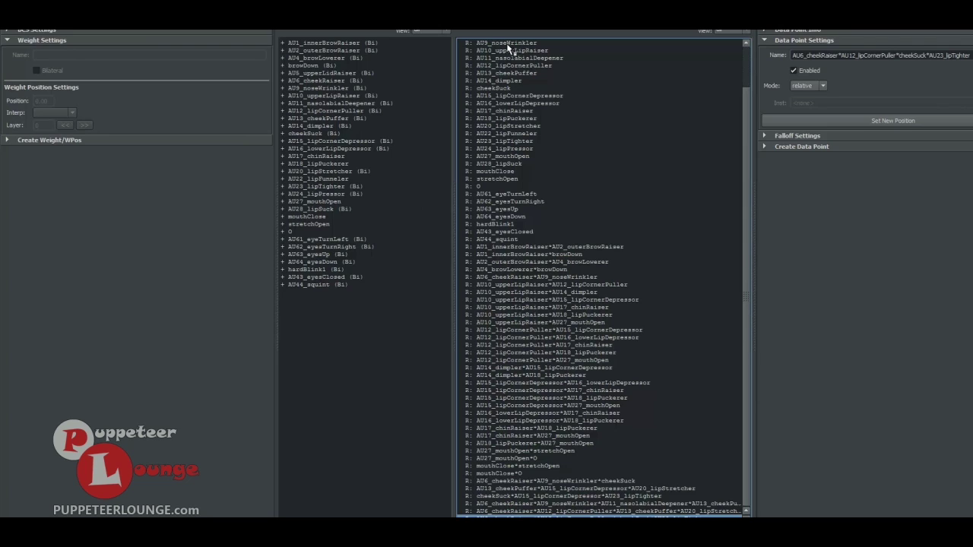
Review the BlendShape Combination System's data points, including the AU1_innerBrowRaiser*AU2_outerBrowRaiser combination, and close the window.
left_click(538, 245)
left_click(542, 261)
left_click(498, 247)
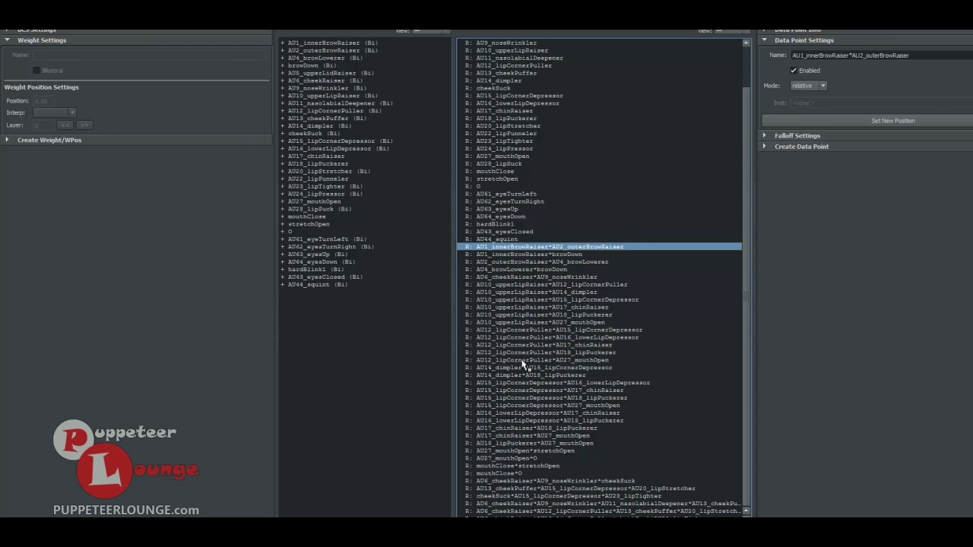
scroll(516, 182, "up", 2)
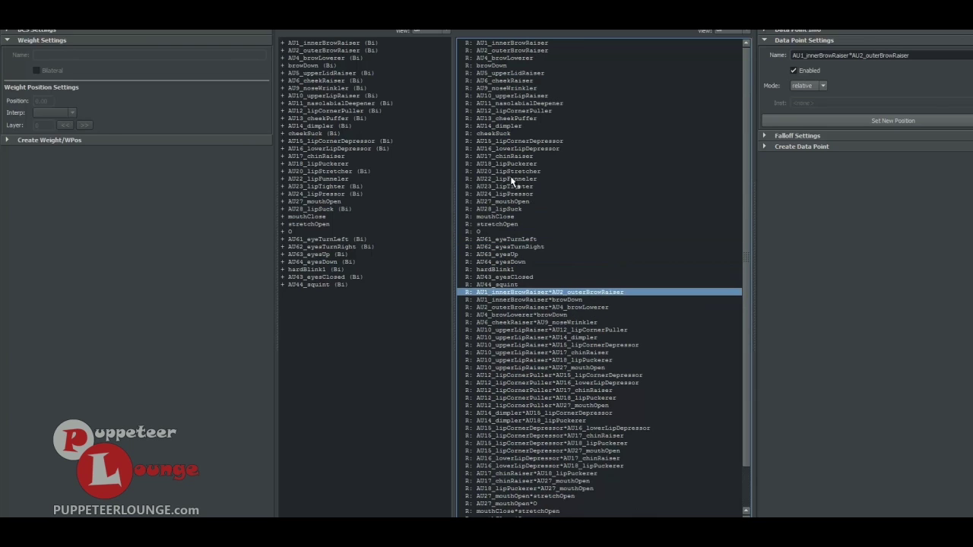
scroll(502, 331, "down", 2)
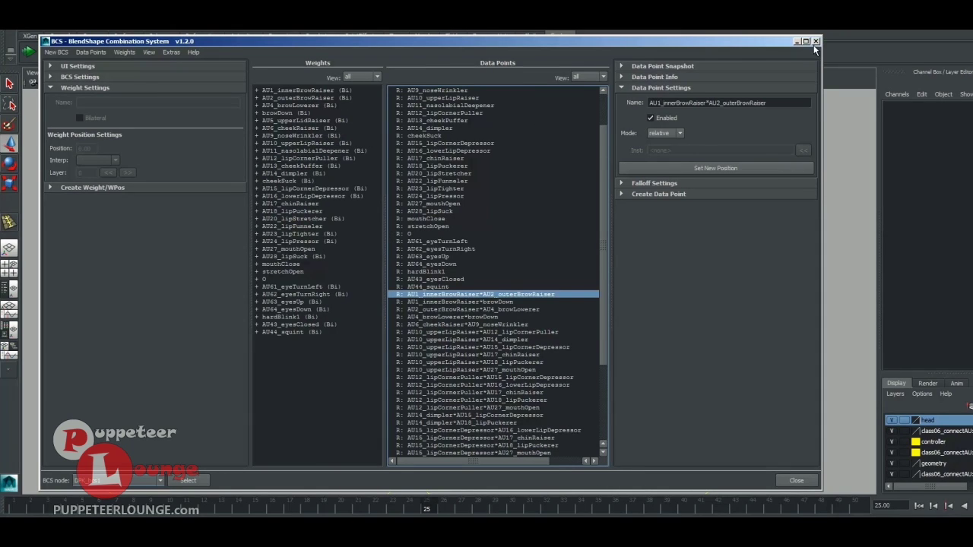
left_click(815, 42)
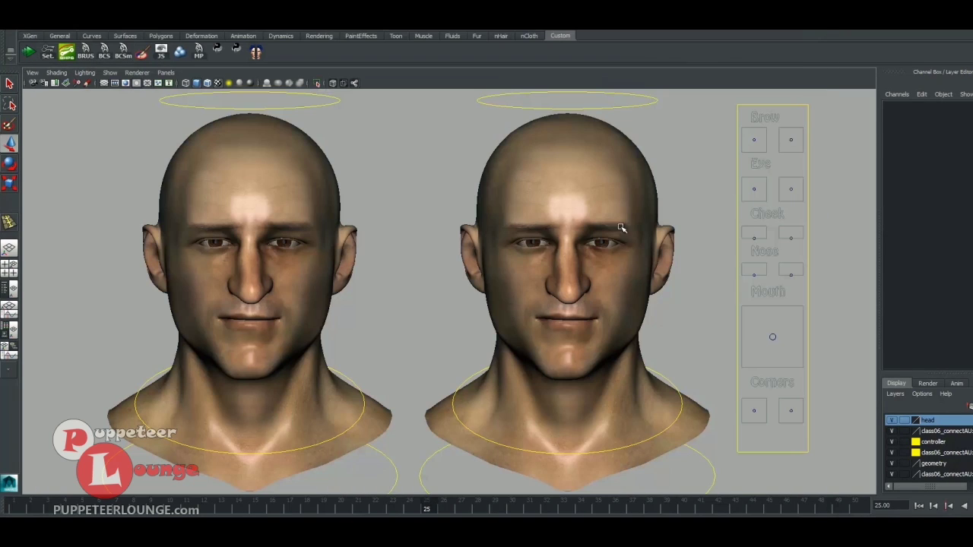